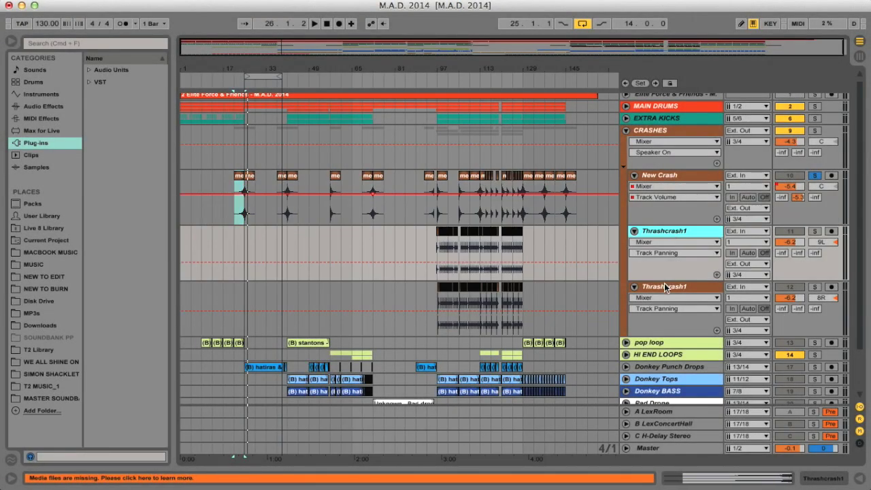
- Select both Thrashcrash1 tracks and zoom the arrangement to bars 93–153, closing in near bar 96
left_click(665, 286, "shift")
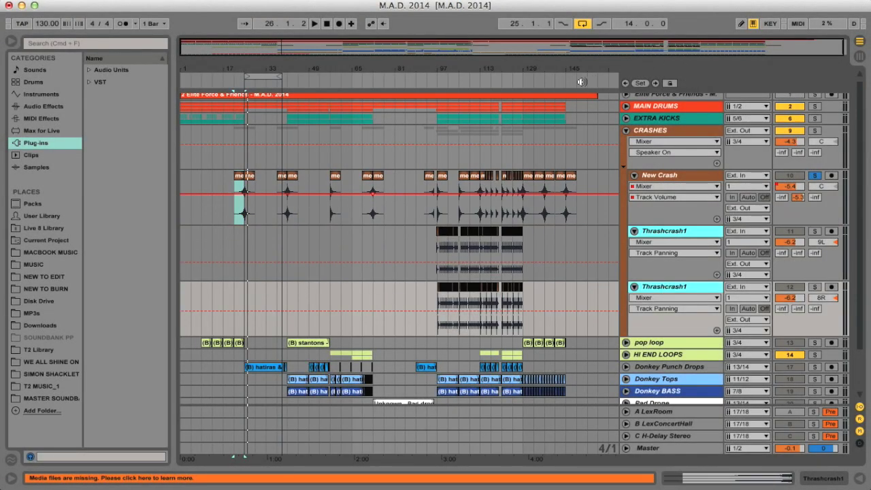
left_click_drag(608, 64, 608, 65)
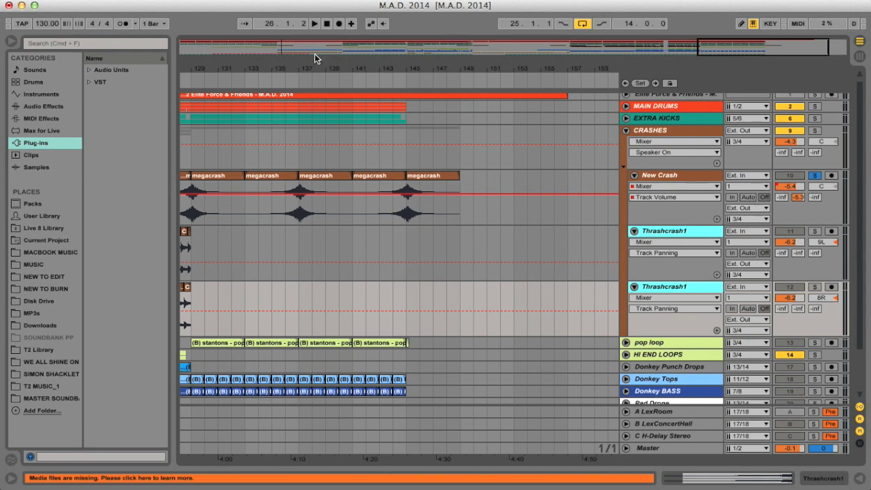
left_click_drag(262, 56, 415, 51)
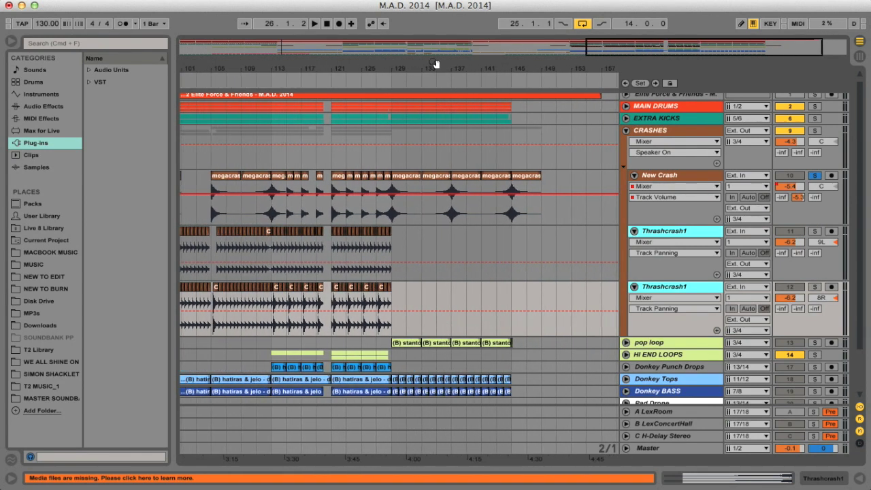
left_click_drag(306, 67, 362, 67)
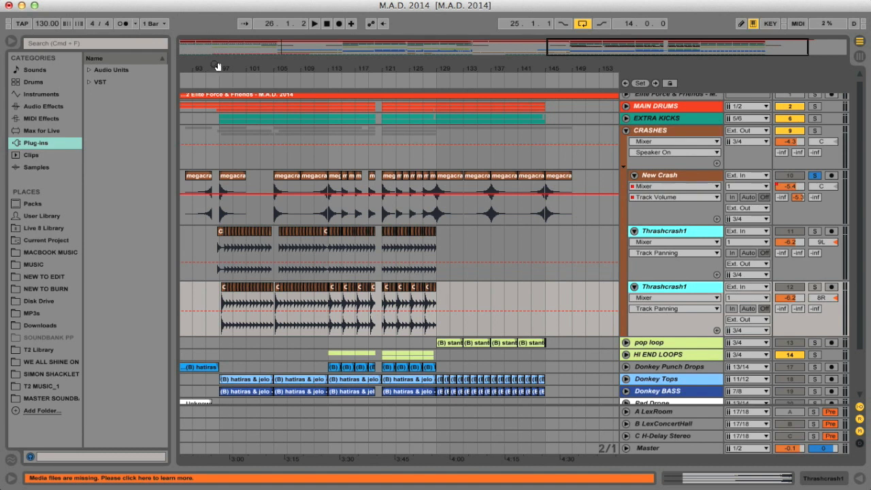
left_click_drag(217, 66, 217, 109)
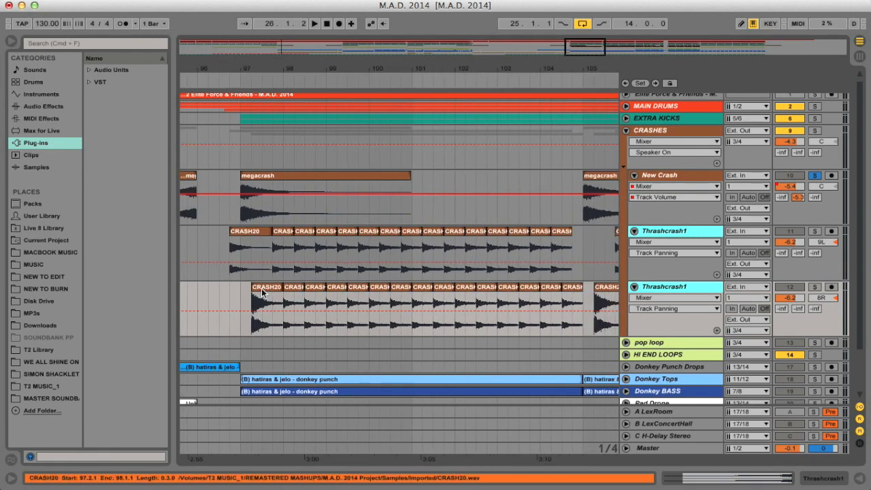
- Solo the second Thrashcrash1 track and play from its first CRASH20 clip
scroll(288, 304, "up", 2)
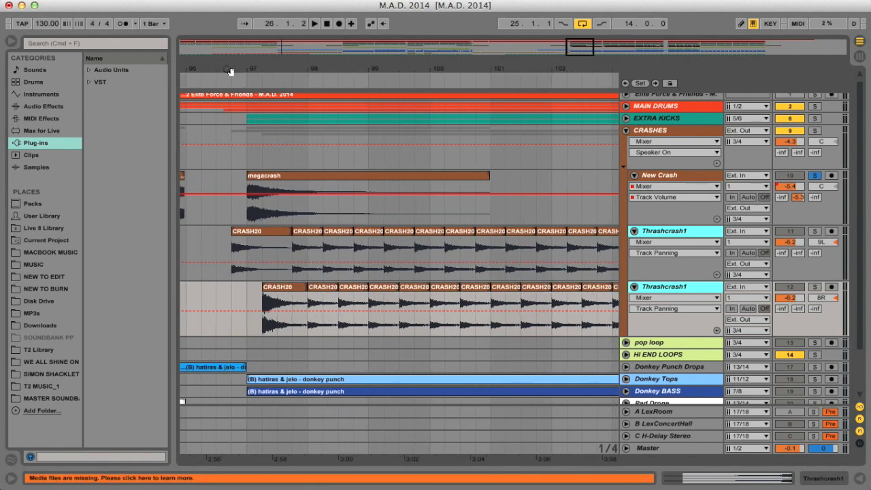
left_click(280, 287)
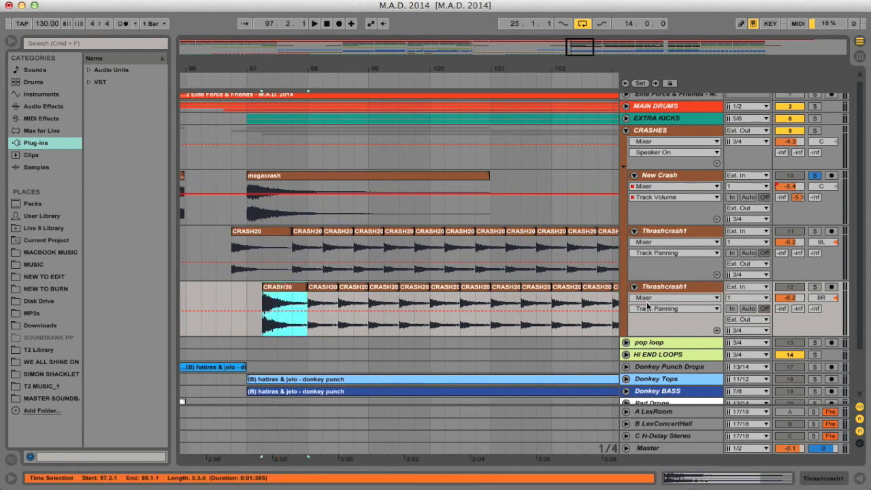
left_click(815, 287)
key("space")
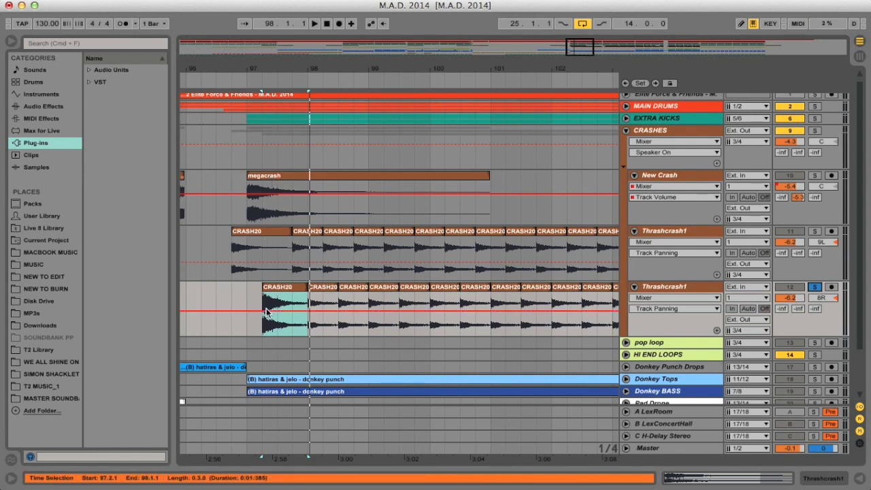
- Select the first CRASH20 clips on the upper Thrashcrash1 track and zoom far out
left_click(312, 233)
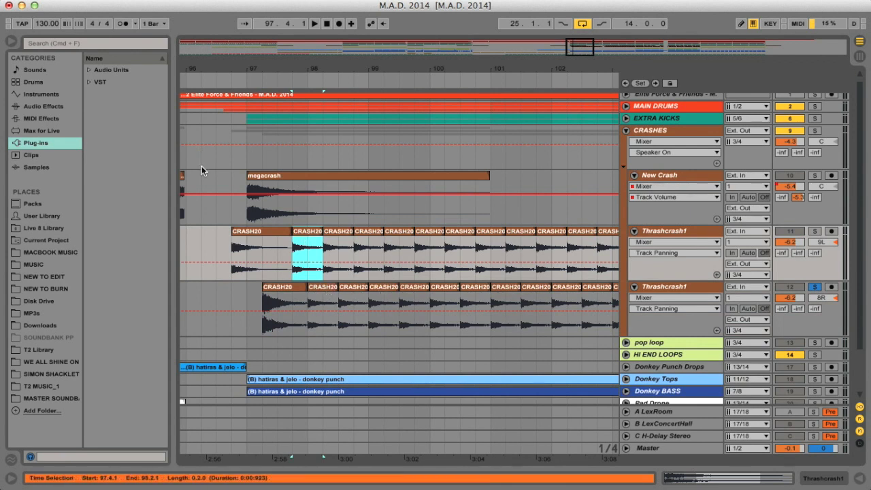
left_click(240, 233)
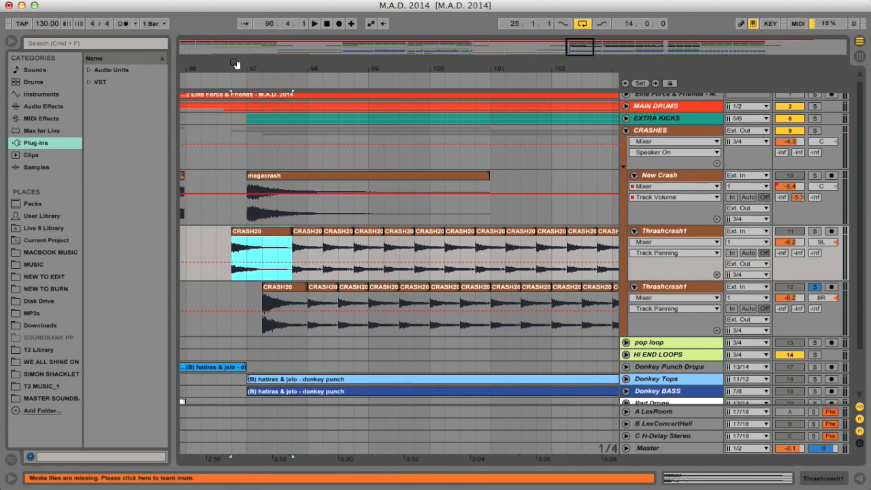
left_click_drag(234, 68, 329, 85)
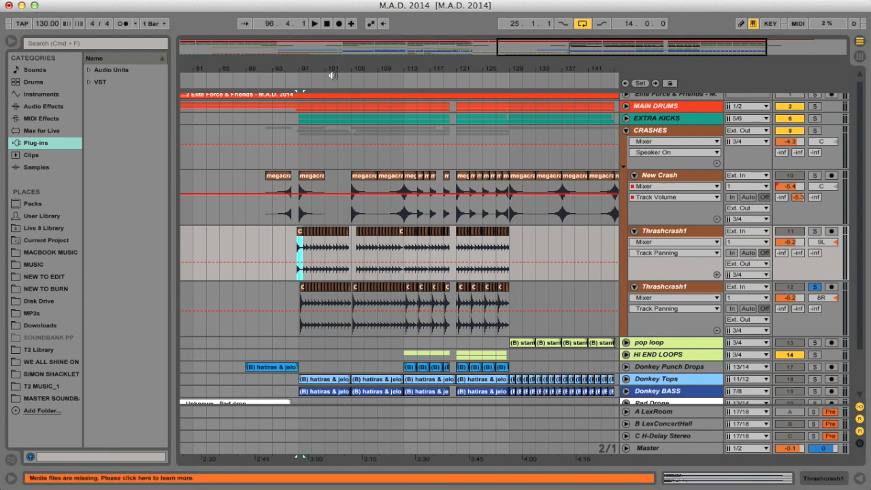
- Zoom in on the repeating crash clips at bars 97–100, then play from around bar 93
left_click_drag(319, 68, 271, 235)
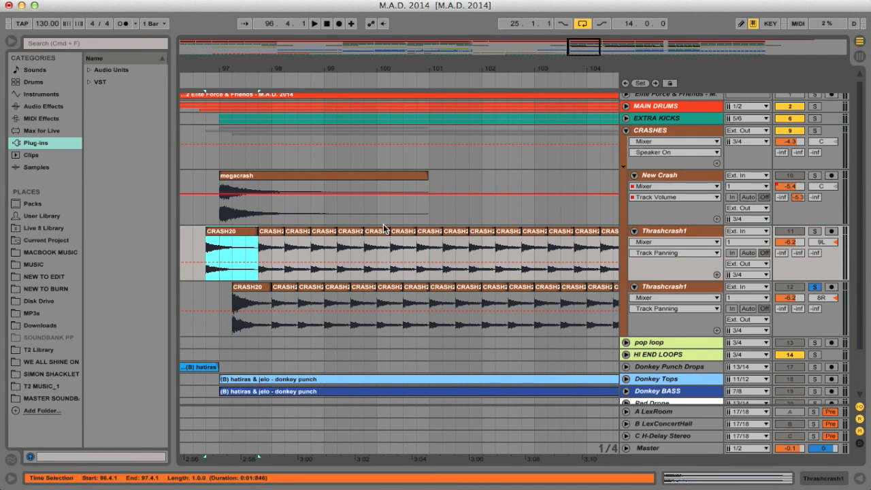
left_click_drag(254, 71, 255, 116)
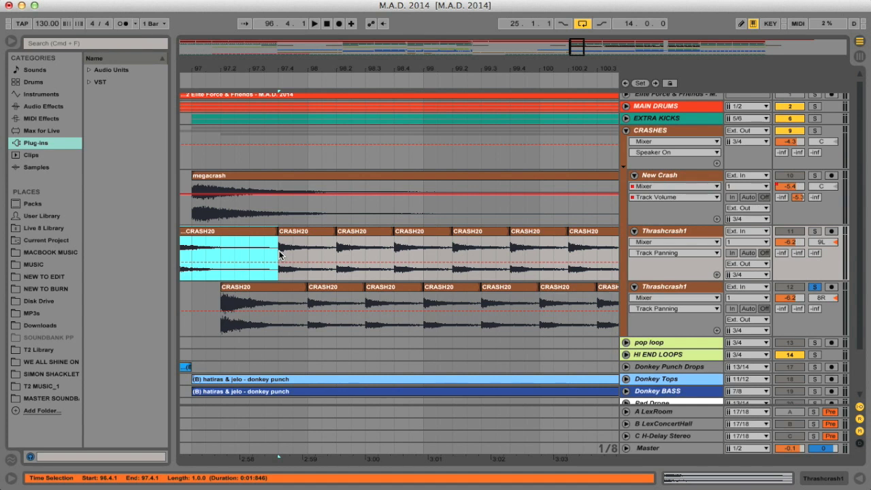
left_click_drag(206, 76, 337, 68)
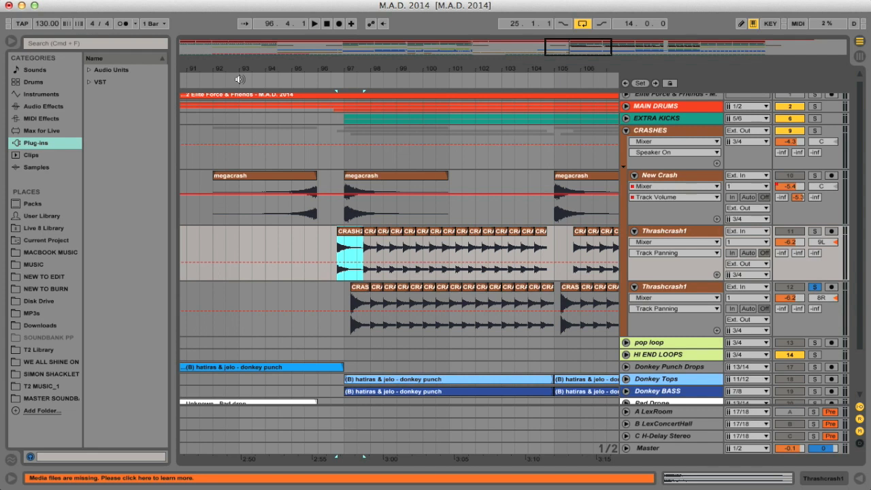
left_click(240, 79)
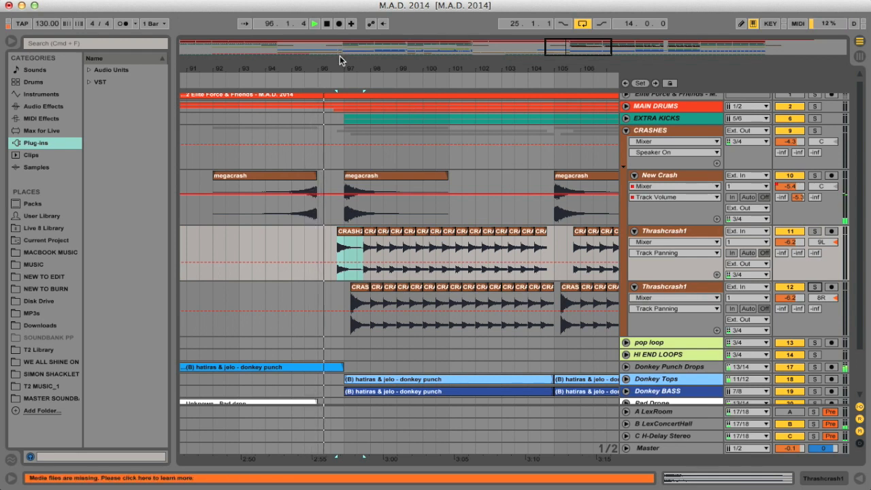
- Mute the CRASHES, New Crash and both Thrashcrash1 tracks while viewing bars 77–133
left_click_drag(341, 60, 395, 67)
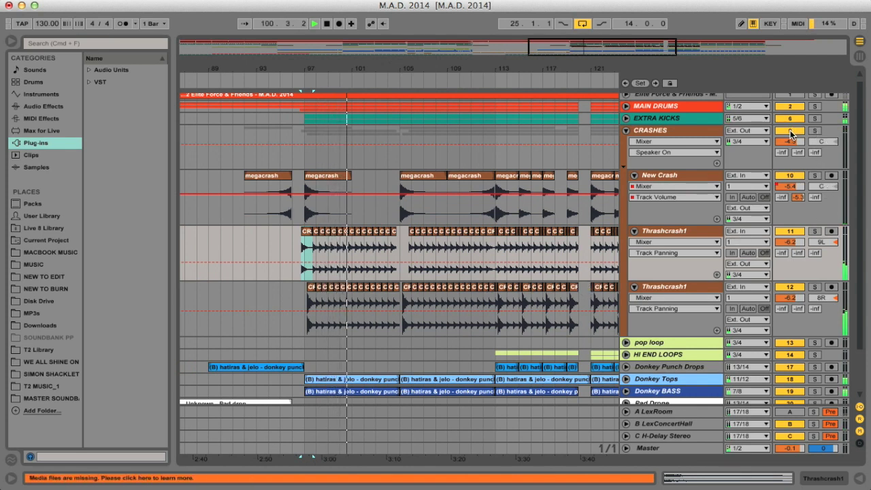
left_click(790, 131)
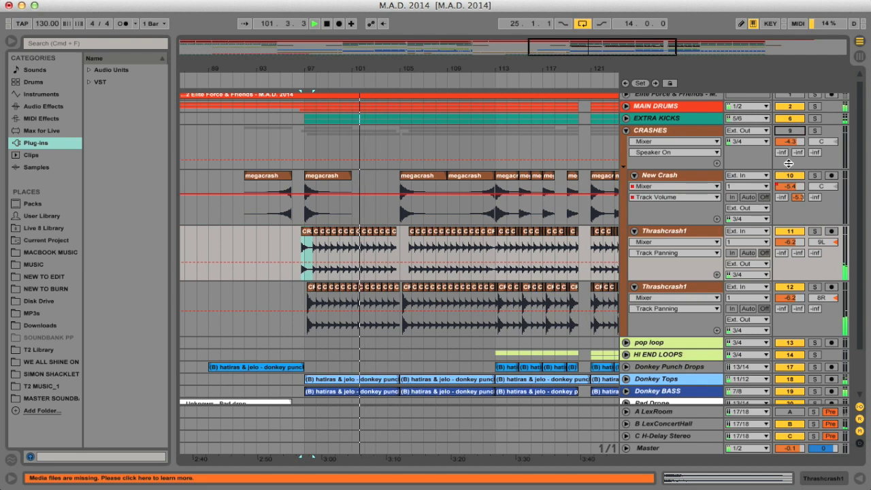
left_click(790, 176)
left_click(791, 231)
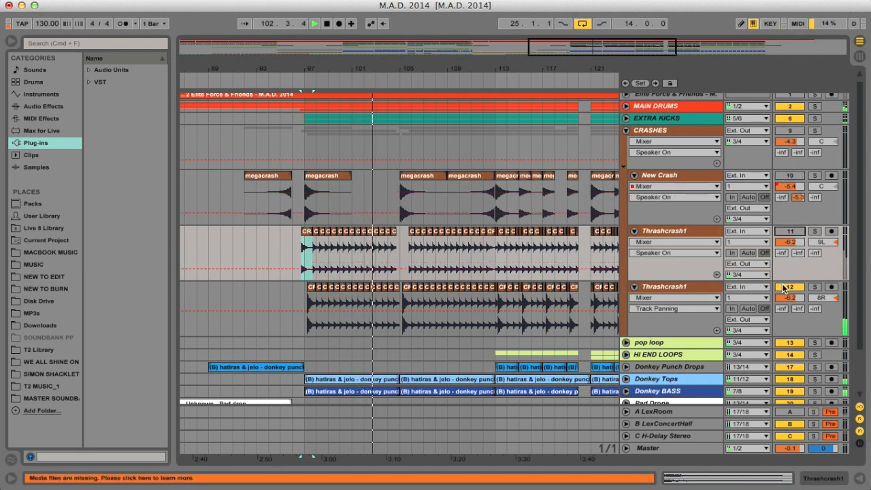
left_click(784, 288)
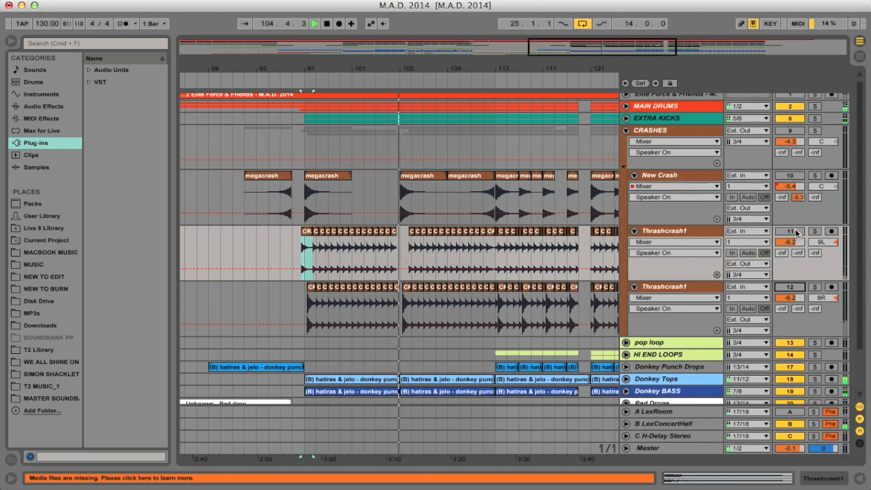
- Unmute all four crash tracks and stop playback
left_click(797, 233)
left_click(791, 288)
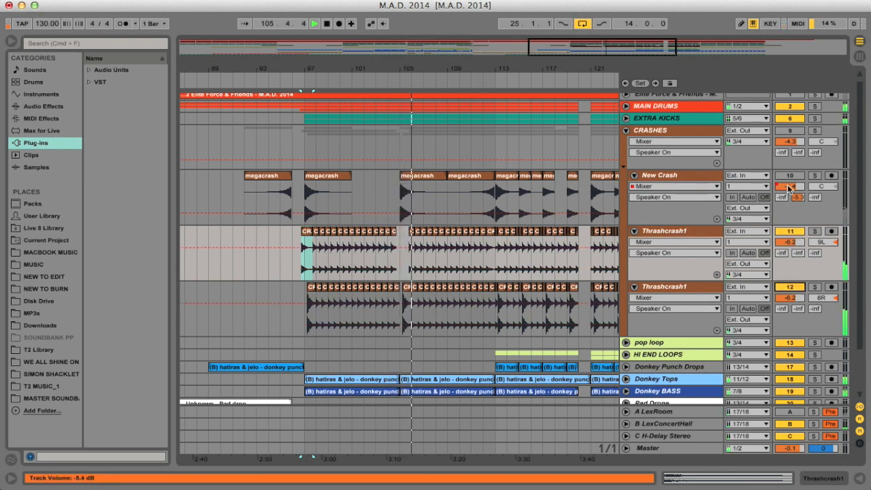
left_click(791, 175)
left_click(789, 132)
key("space")
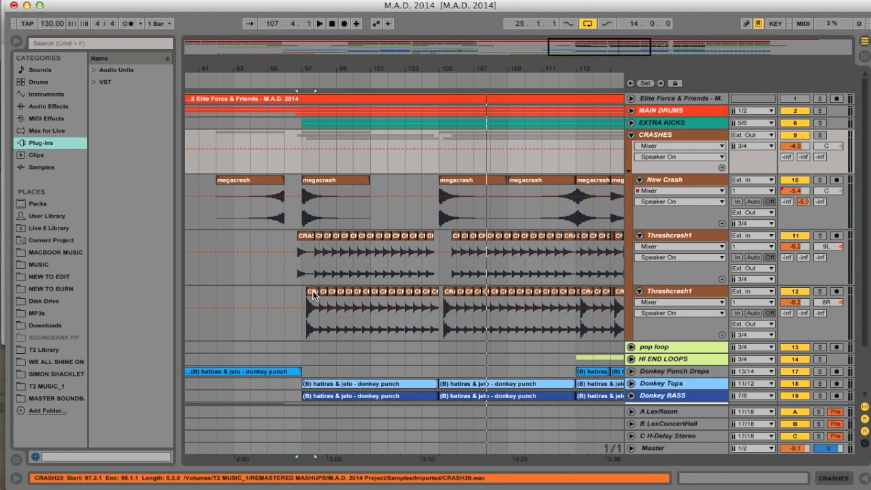
- Zoom in around bar 97 and play the lower track's CRASH20 clips from bar 98
left_click(312, 295)
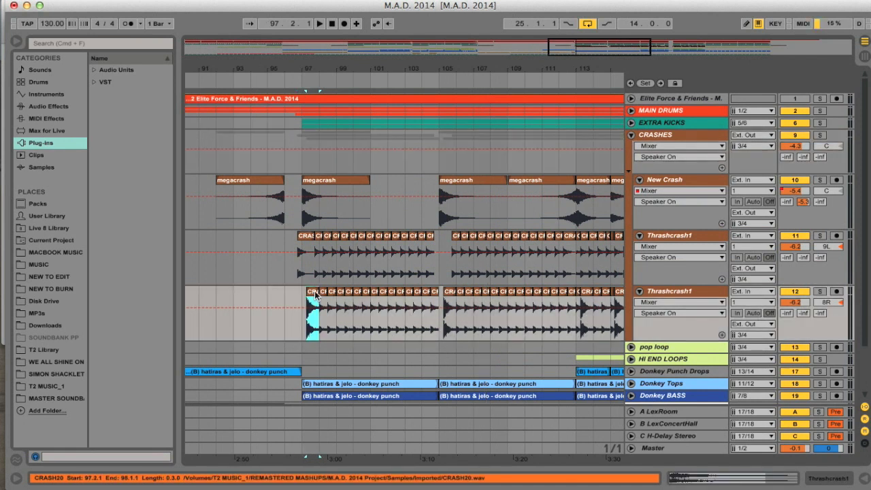
left_click_drag(317, 66, 357, 279)
left_click(344, 297)
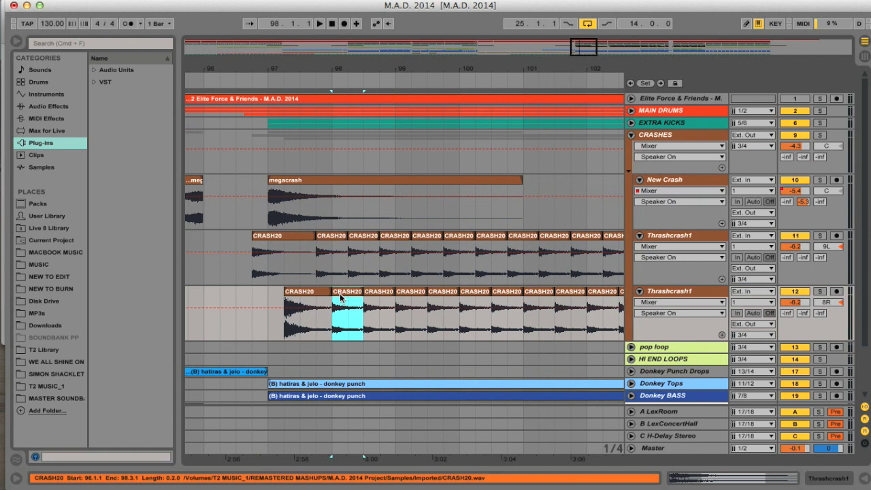
left_click(330, 63)
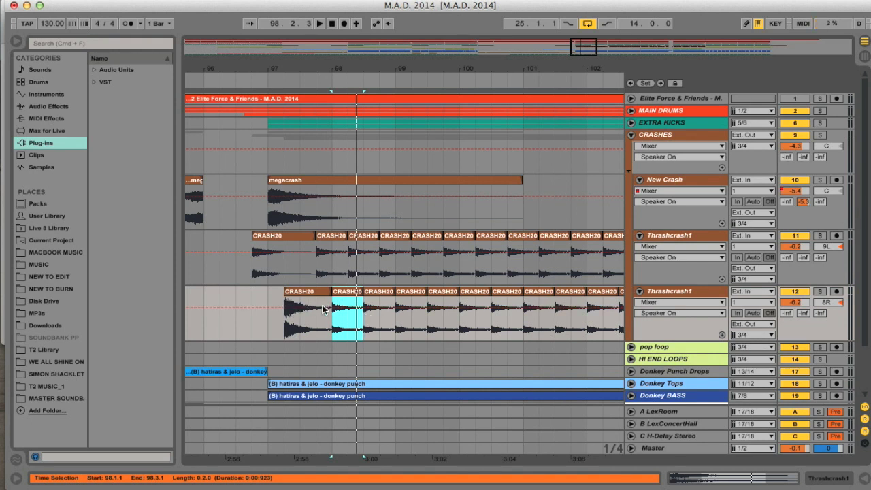
- Loop the lower track's first CRASH20 clip at 97.2.1, solo that track and play it
left_click(303, 293)
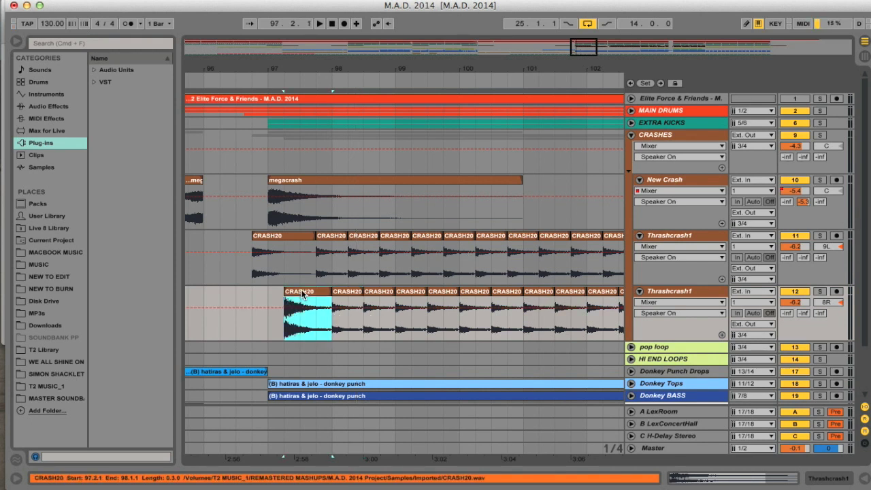
key("super+l")
left_click(821, 292)
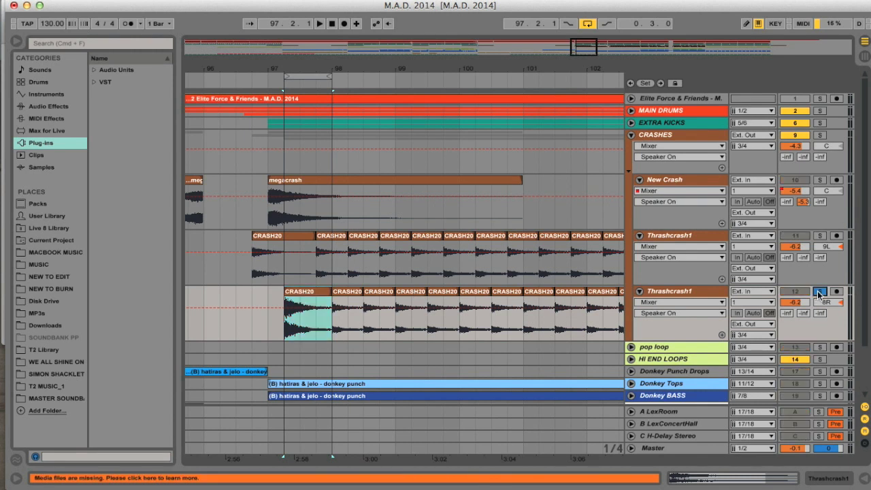
key("space")
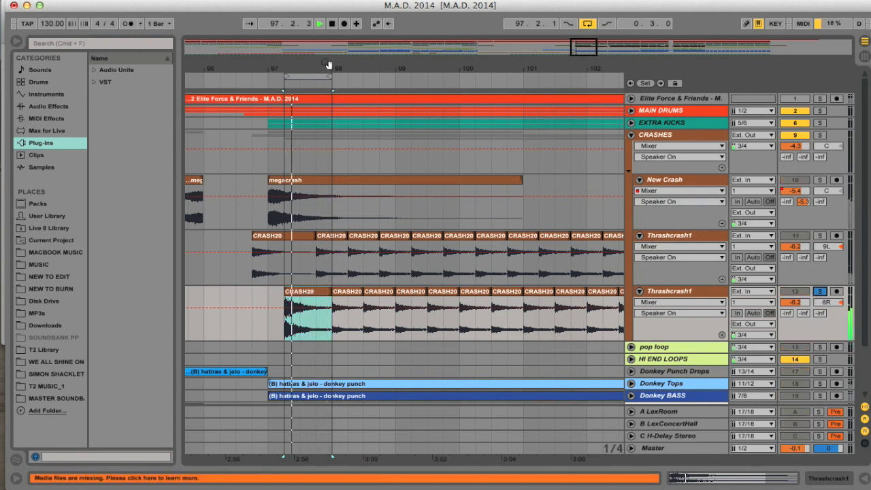
key("plus")
key("plus")
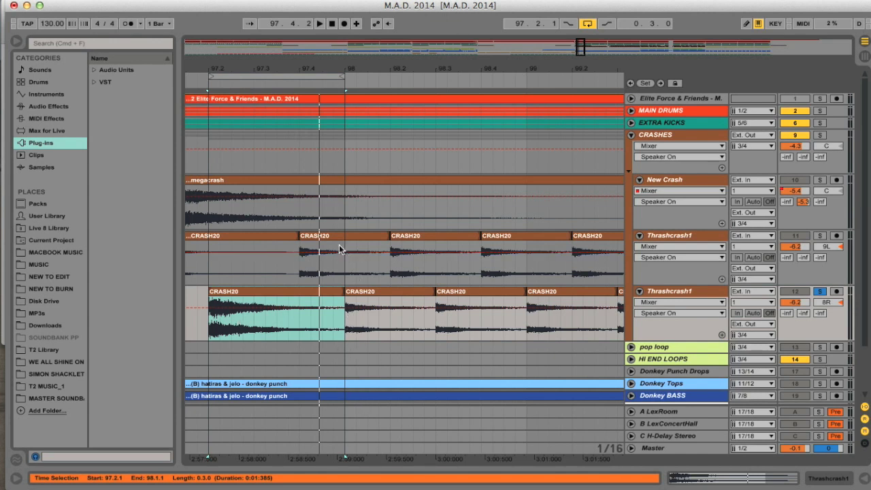
- Loop the two-beat range 97.3.1 to 98.1.1 on the lower track and audition it
left_click_drag(397, 78, 397, 44)
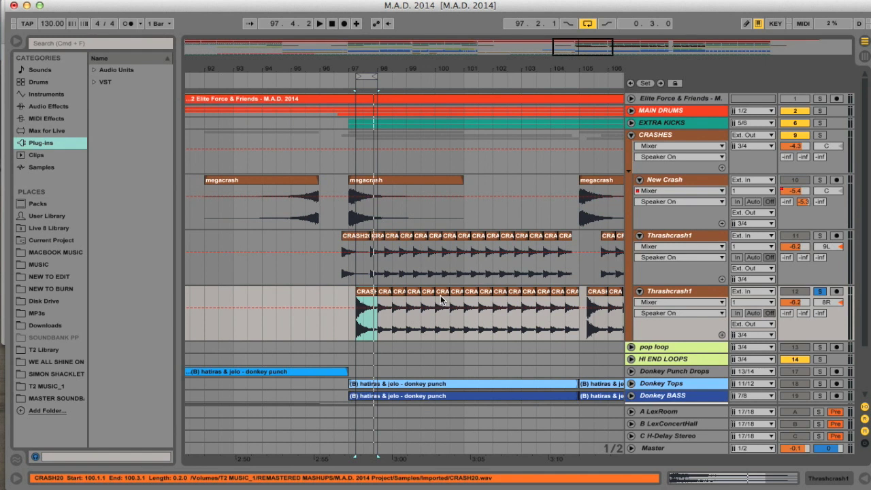
key("Right")
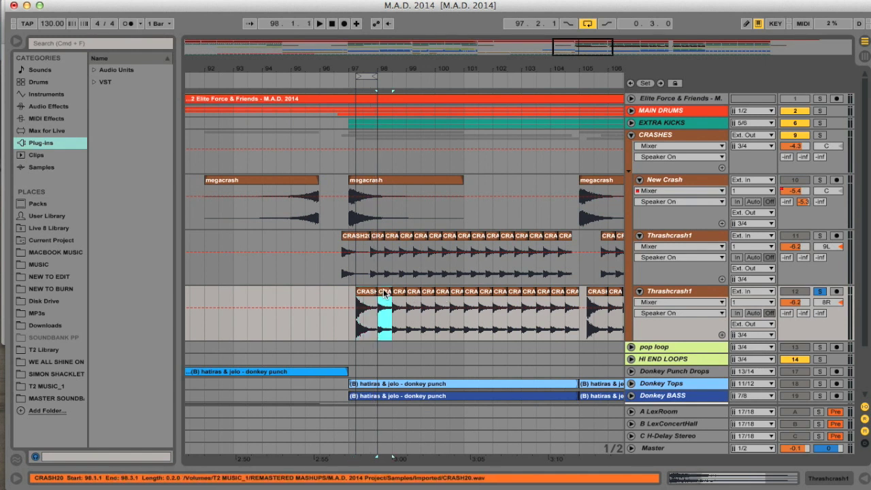
left_click_drag(373, 71, 373, 109)
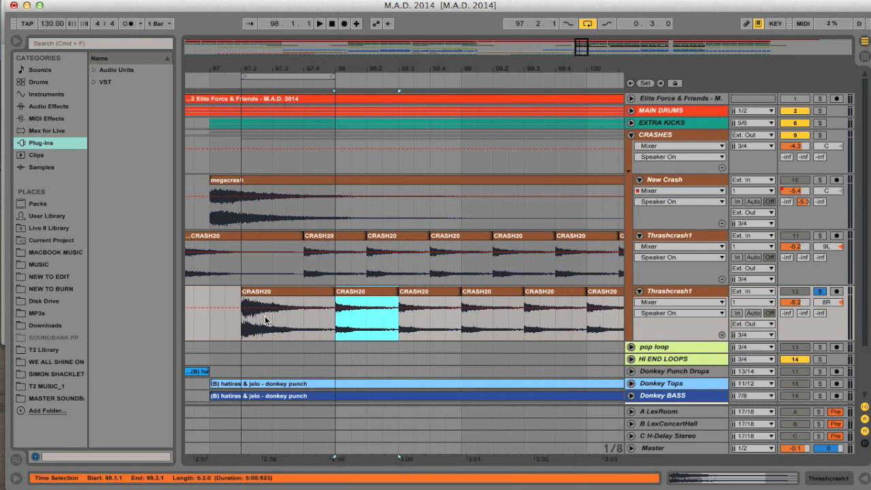
left_click_drag(272, 325, 336, 324)
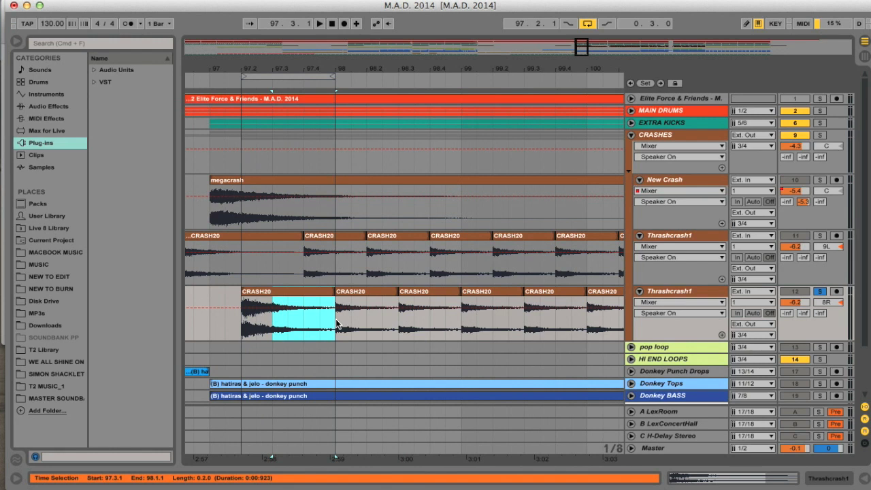
key("super+l")
key("space")
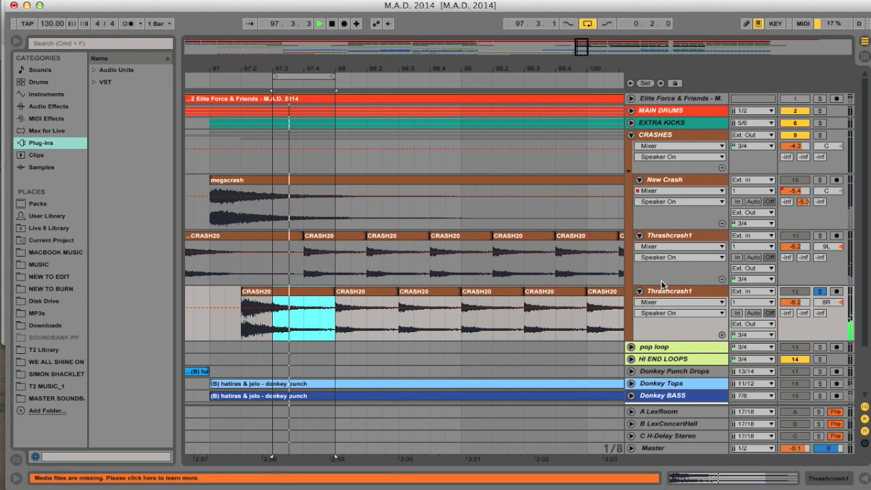
key("space")
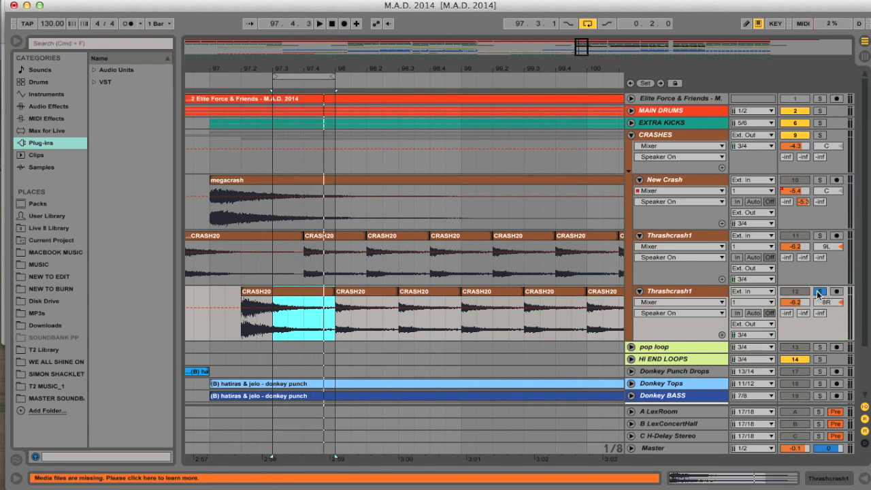
- Re-solo the lower Thrashcrash1 track, step through the next clips and view bars 95–117
left_click(820, 292)
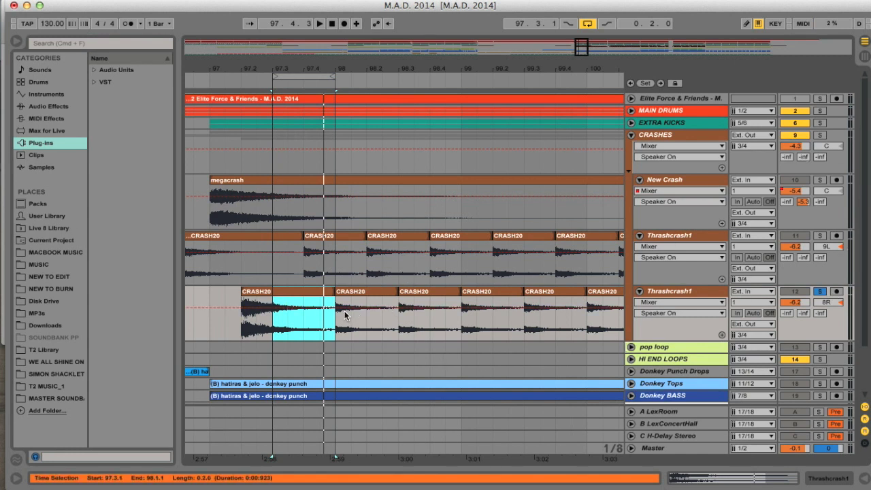
key("Right")
key("Right")
key("Right")
key("Right")
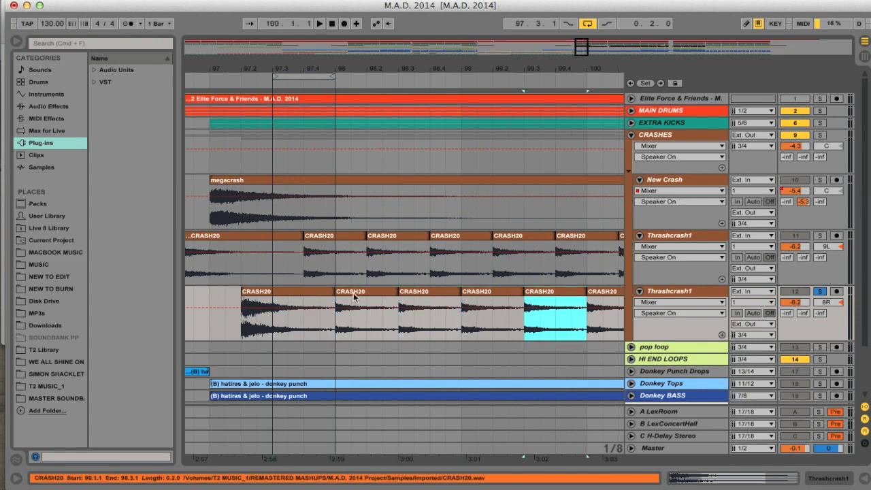
left_click_drag(344, 89, 334, 65)
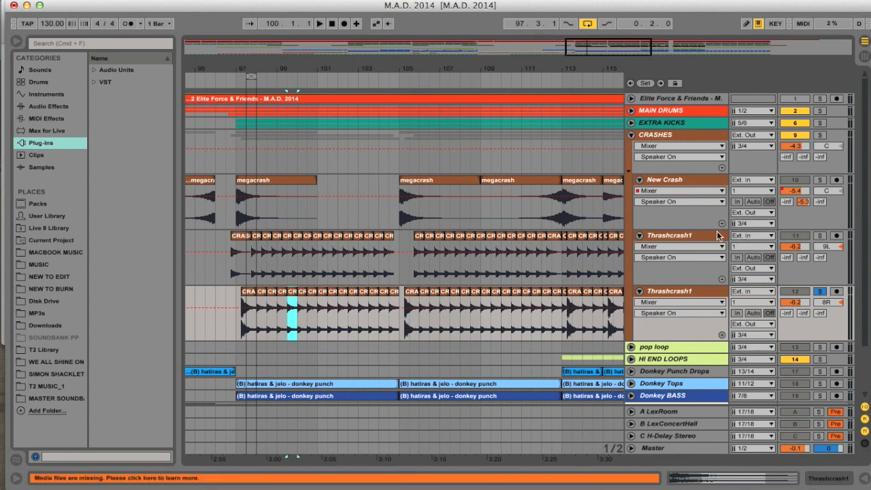
- Solo the upper Thrashcrash1 track alongside the lower one and play them briefly together
left_click(689, 235)
left_click(685, 294)
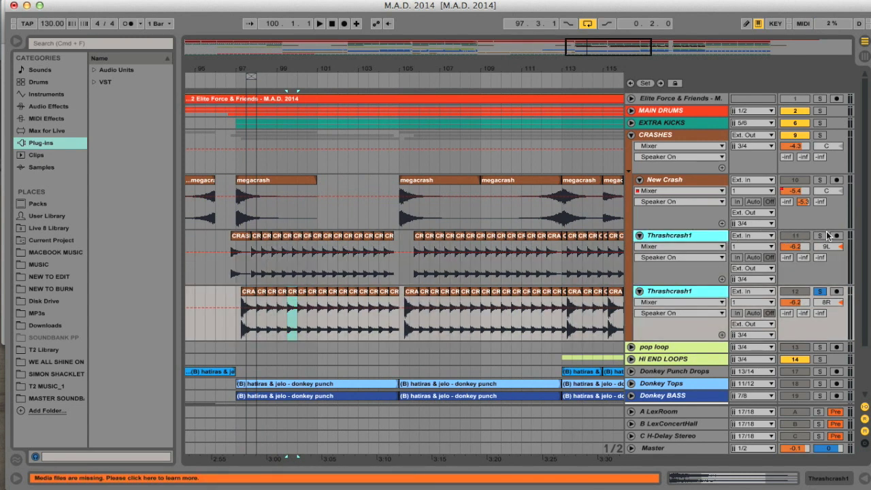
left_click(820, 235)
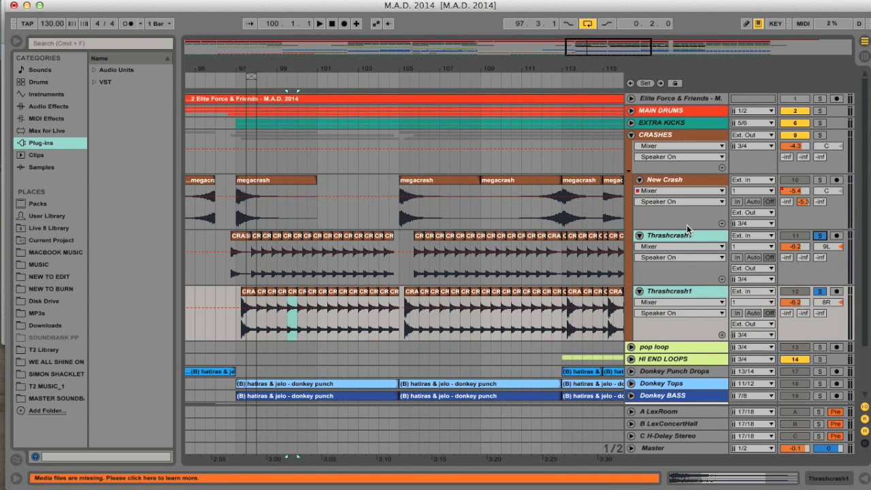
key("space")
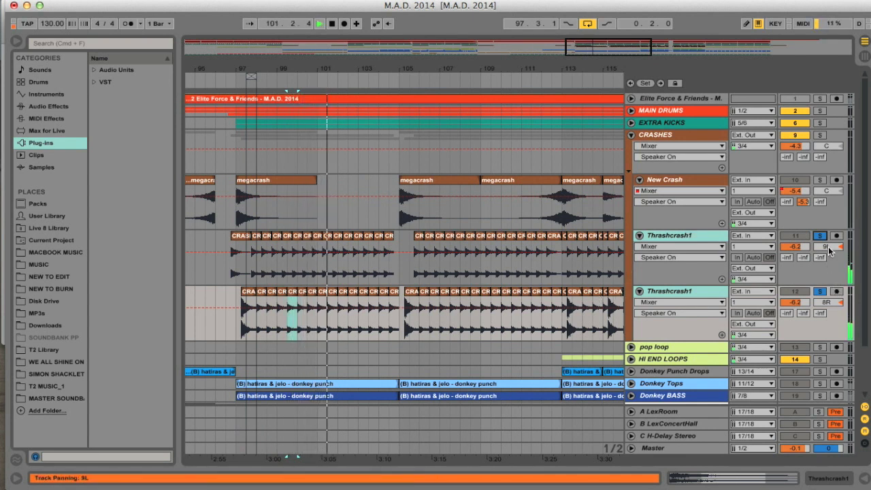
key("space")
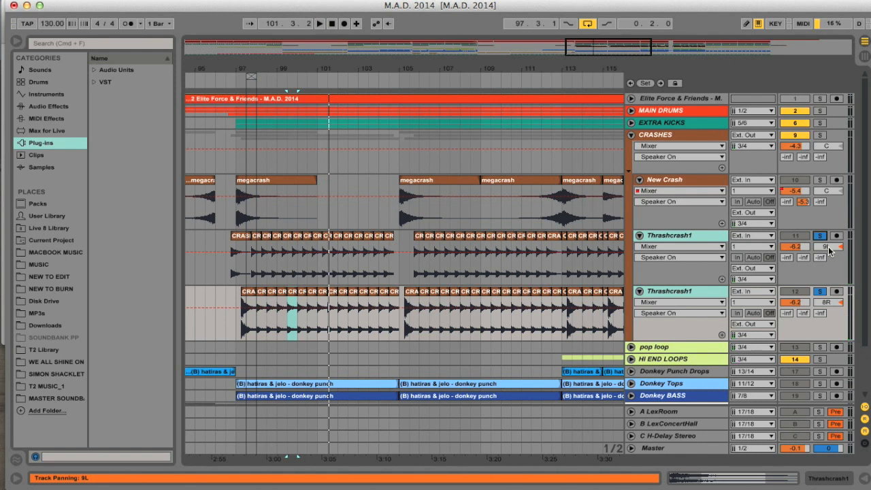